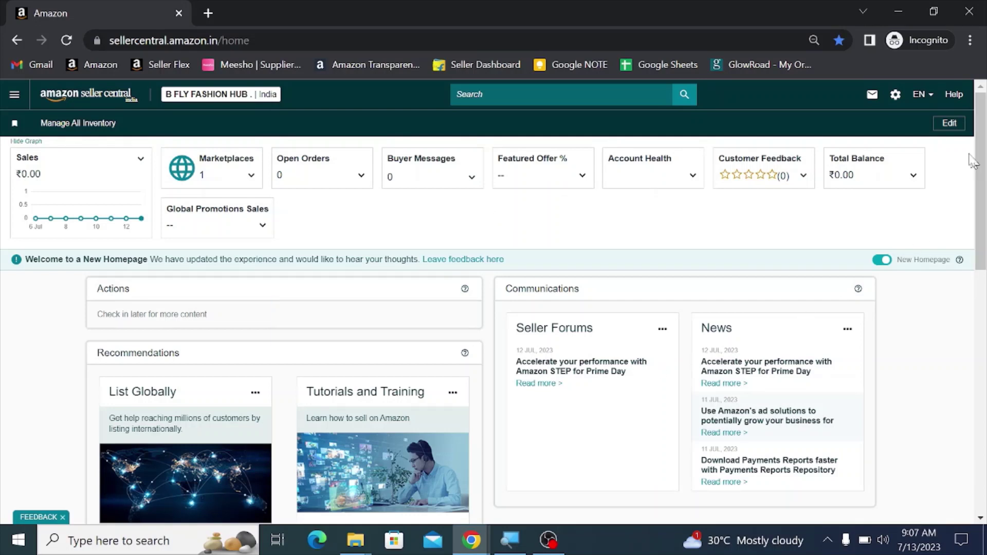
# Step: Open User Permissions from the account settings gear menu
pyautogui.click(895, 96)
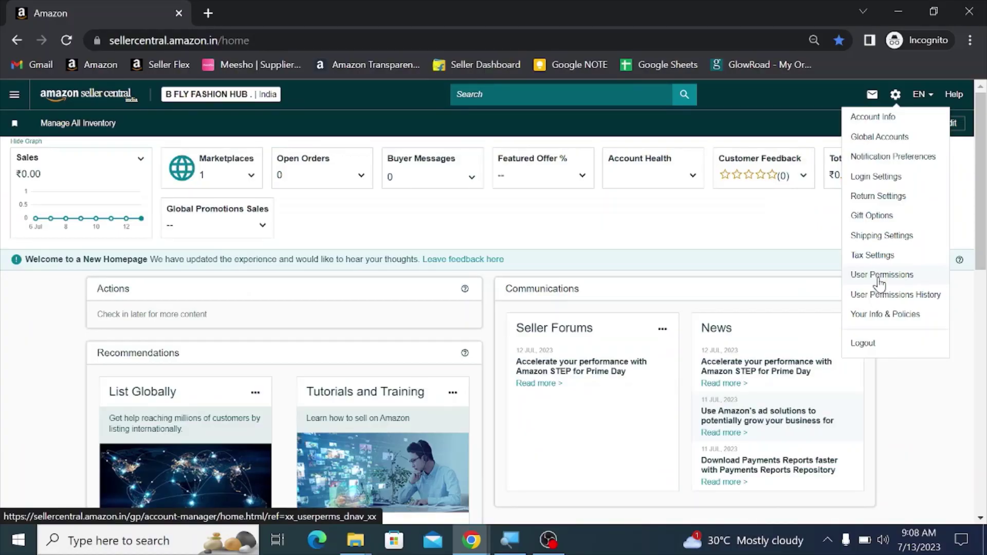
pyautogui.click(878, 285)
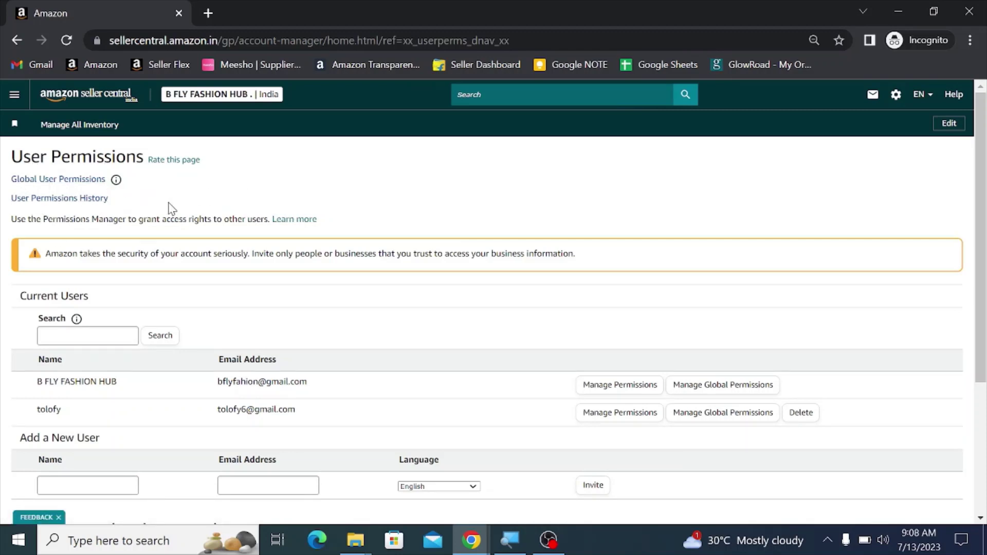
# Step: Enter the invitee's e-mail address in the Add a New User Name field
pyautogui.scroll(-2, 171, 209)
pyautogui.scroll(-2, 26, 260)
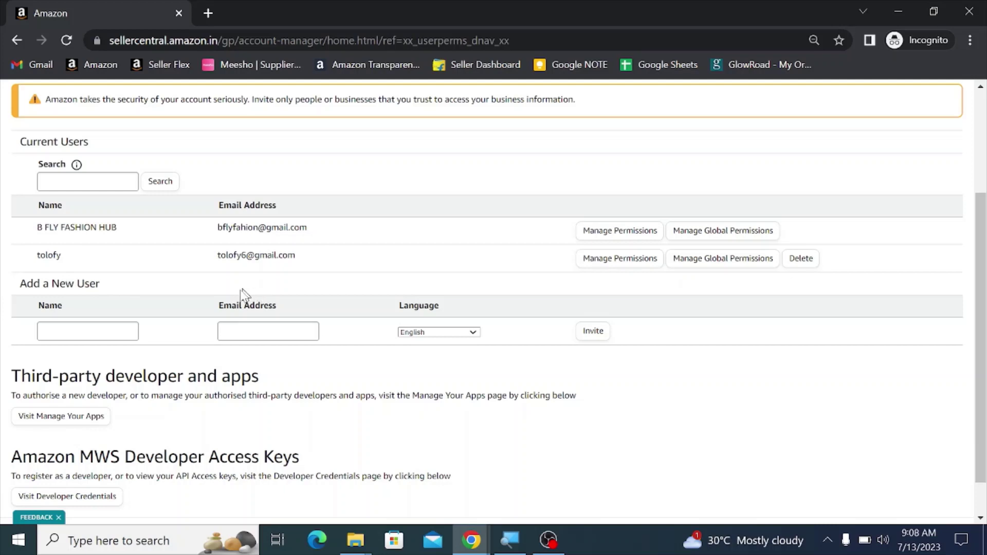
pyautogui.click(99, 336)
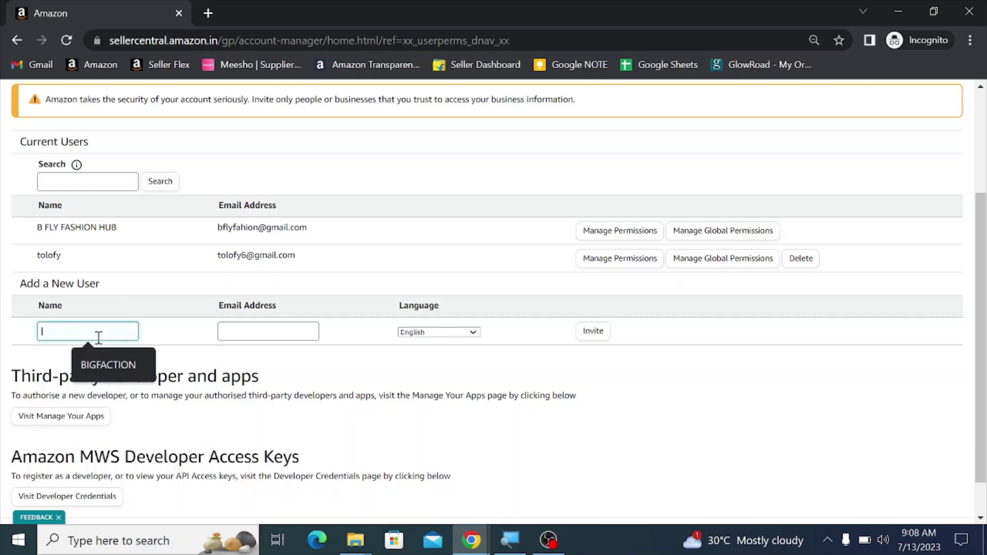
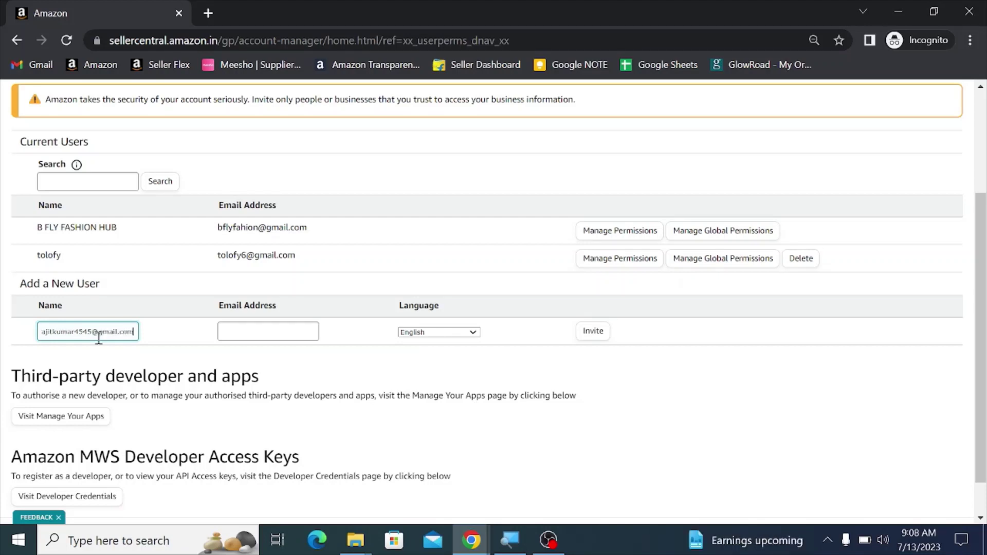
# Step: Copy the same e-mail address into the Email Address field
pyautogui.press('Tab')
pyautogui.hotkey('shift', 'Tab')
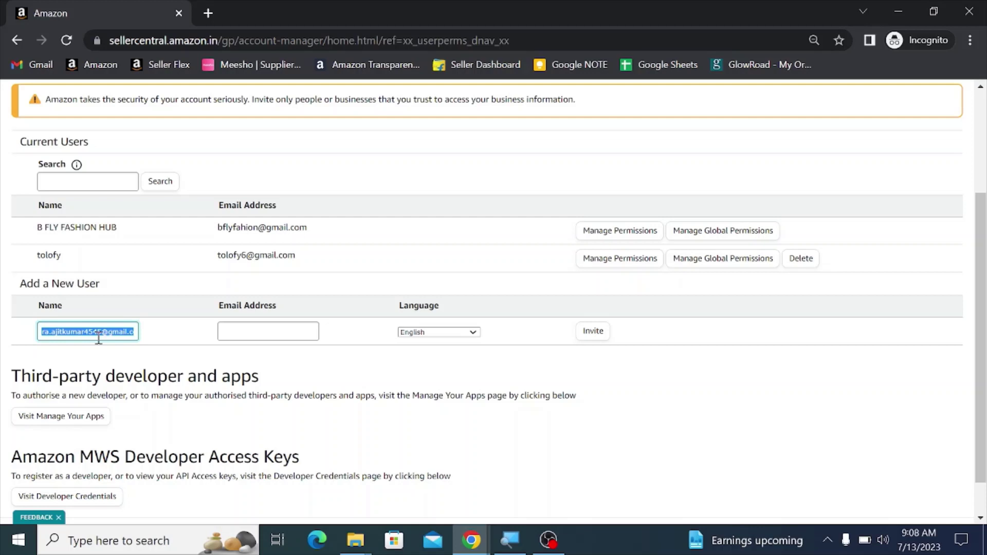
pyautogui.press('Tab')
pyautogui.hotkey('ctrl', 'v')
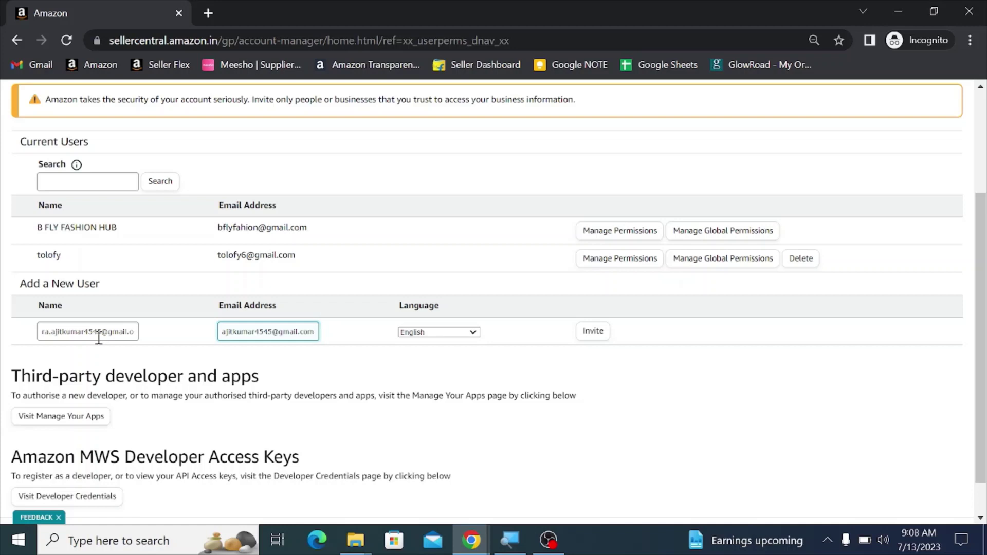
pyautogui.click(591, 360)
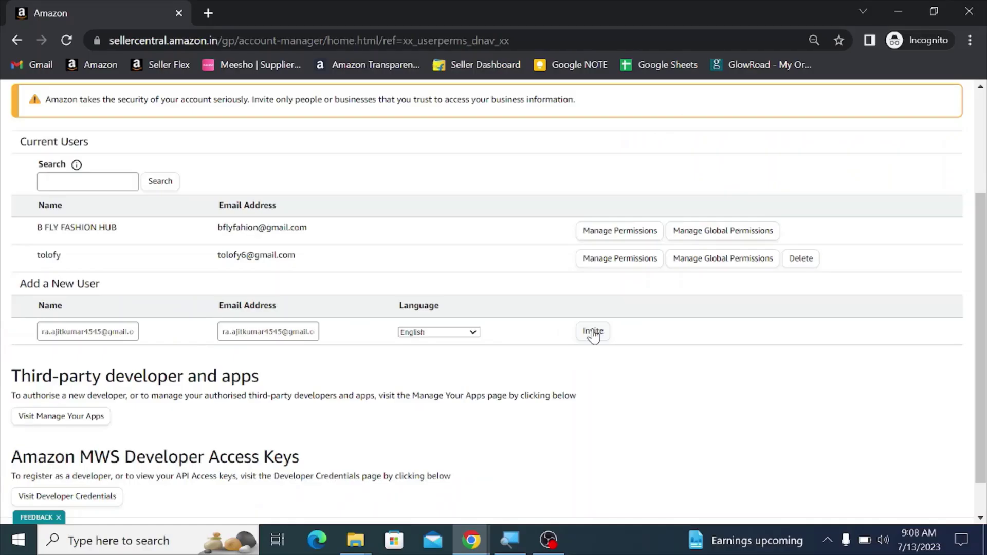
# Step: Send the invitation and check that the invitee is listed under Open Invitations
pyautogui.click(594, 337)
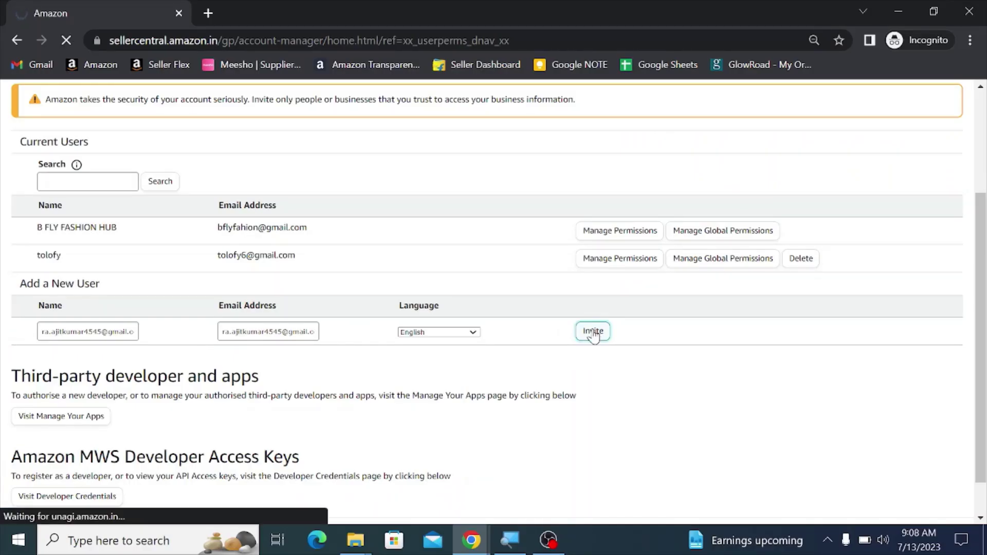
pyautogui.scroll(-2, 461, 267)
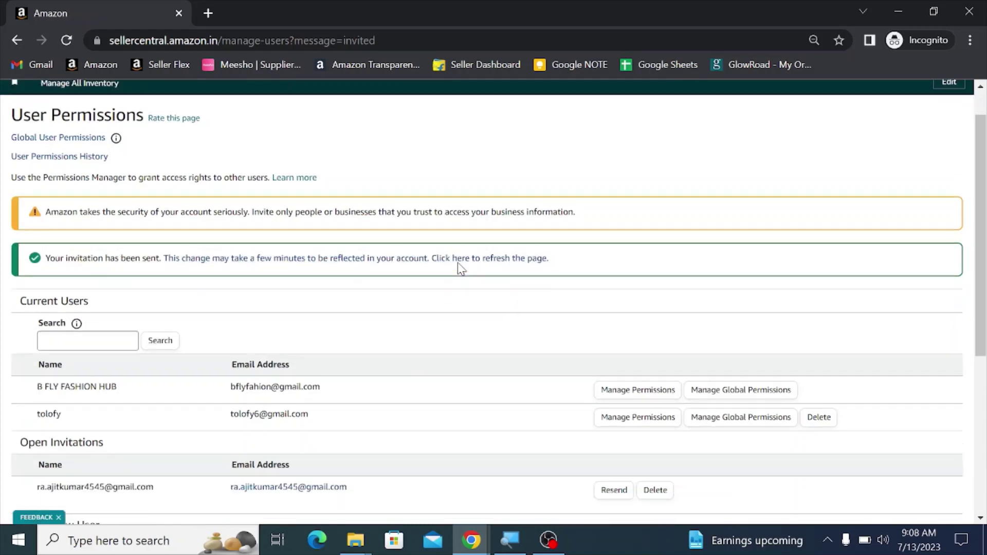
pyautogui.scroll(-2, 460, 268)
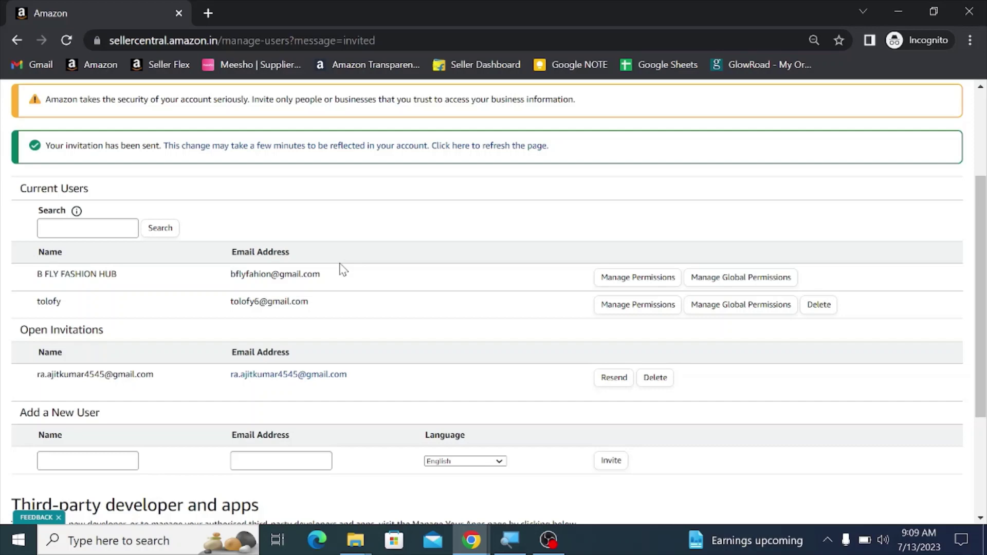
# Step: In Gmail, open the Seller Central invitation e-mail and follow its acceptance link
pyautogui.click(471, 540)
pyautogui.click(555, 463)
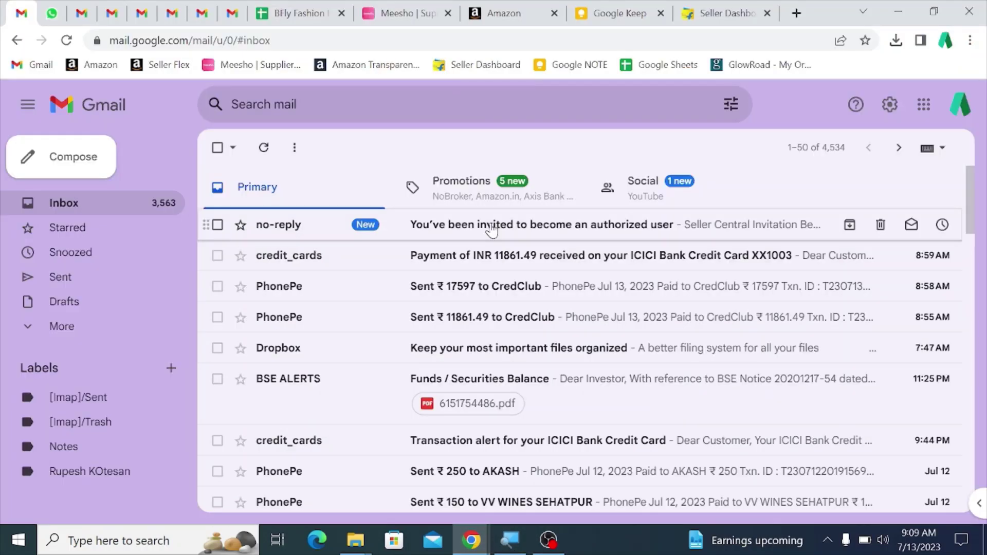
pyautogui.click(492, 231)
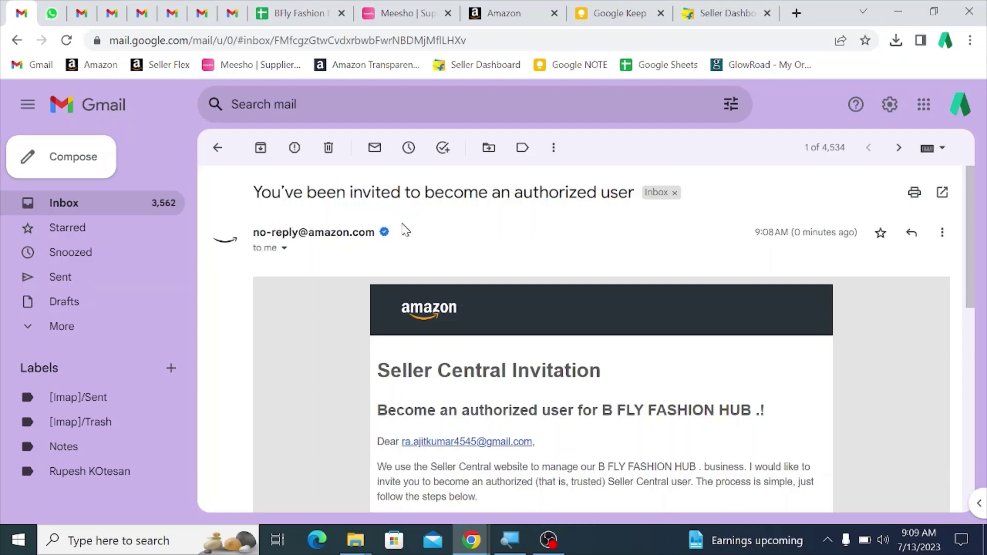
pyautogui.scroll(-3, 401, 224)
pyautogui.scroll(-2, 401, 225)
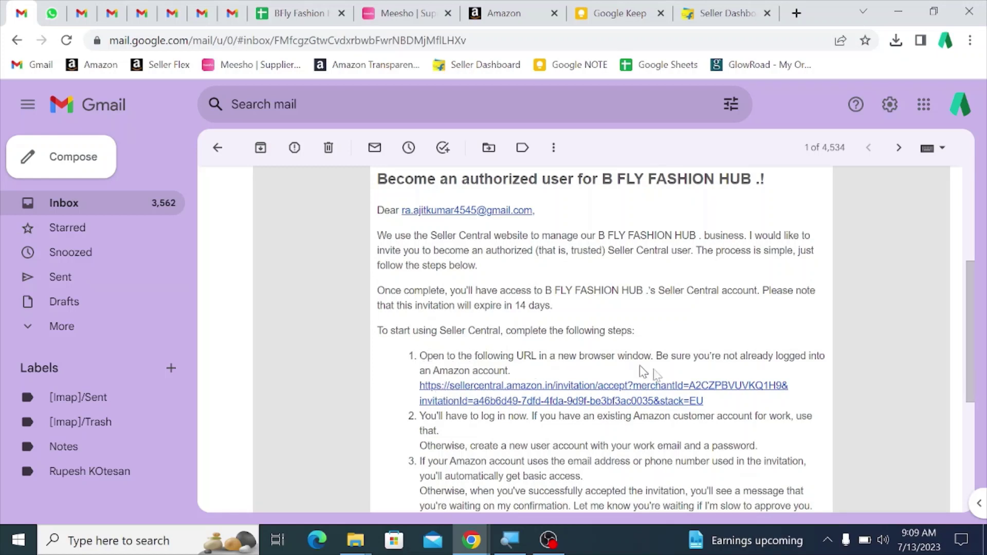
pyautogui.click(496, 393)
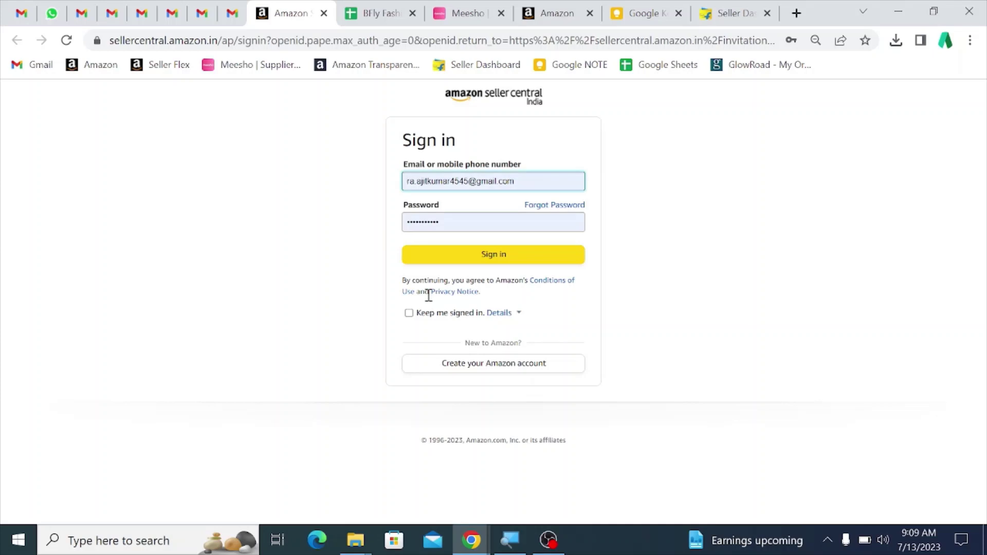
# Step: Sign in as the invitee and select the sellercentral.amazon.in marketplace
pyautogui.click(506, 261)
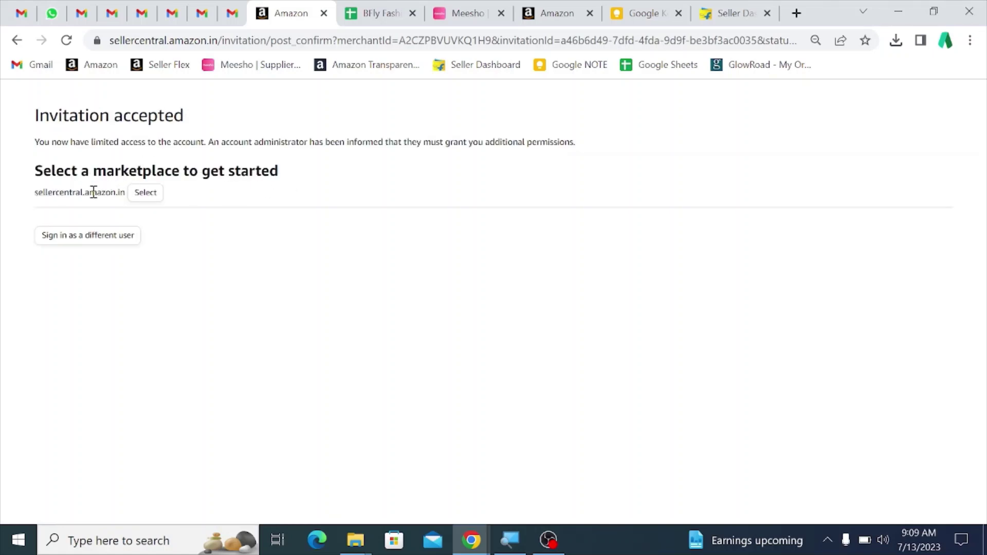
pyautogui.click(145, 194)
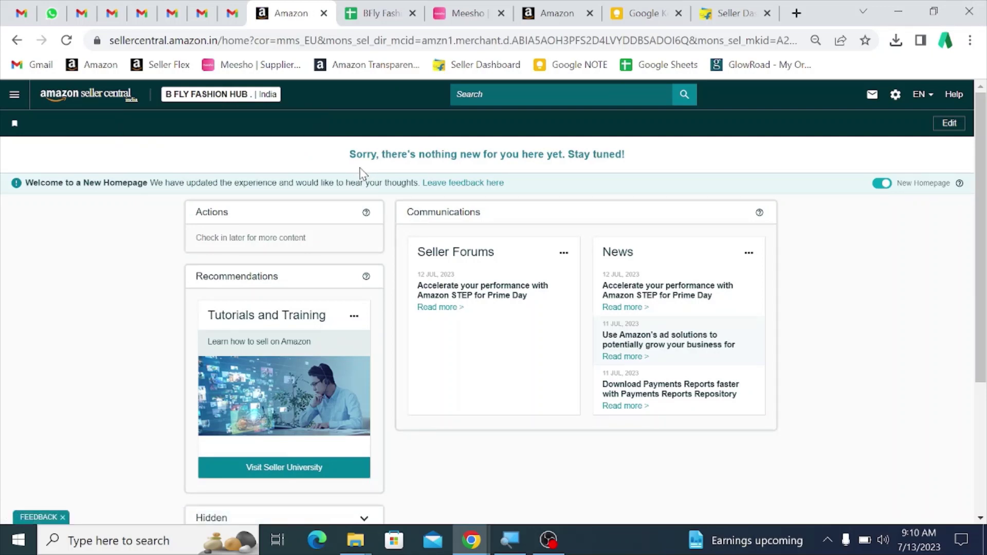
pyautogui.click(205, 96)
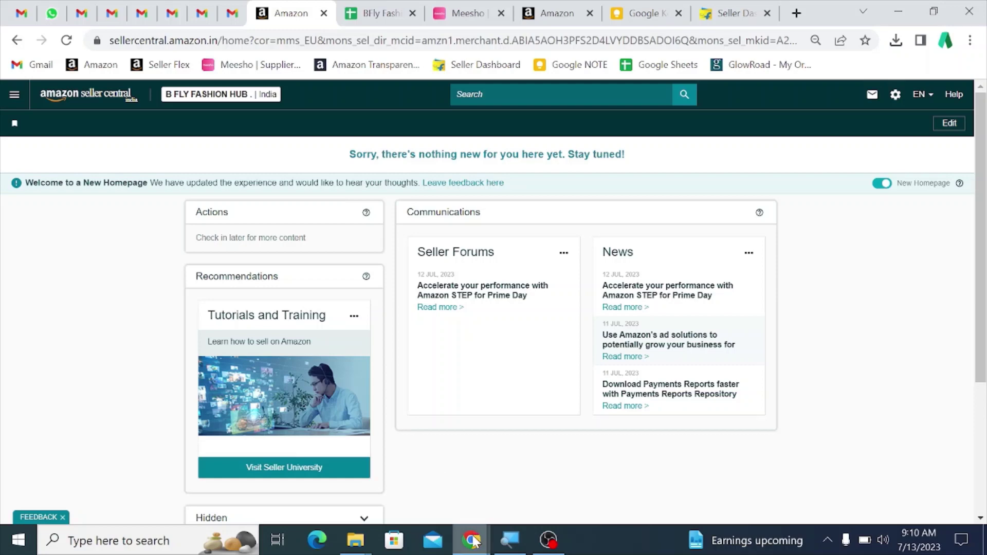
# Step: In the owner's incognito window, reopen User Permissions to find the newly accepted user
pyautogui.moveTo(473, 541)
pyautogui.click(529, 509)
pyautogui.scroll(3, 411, 262)
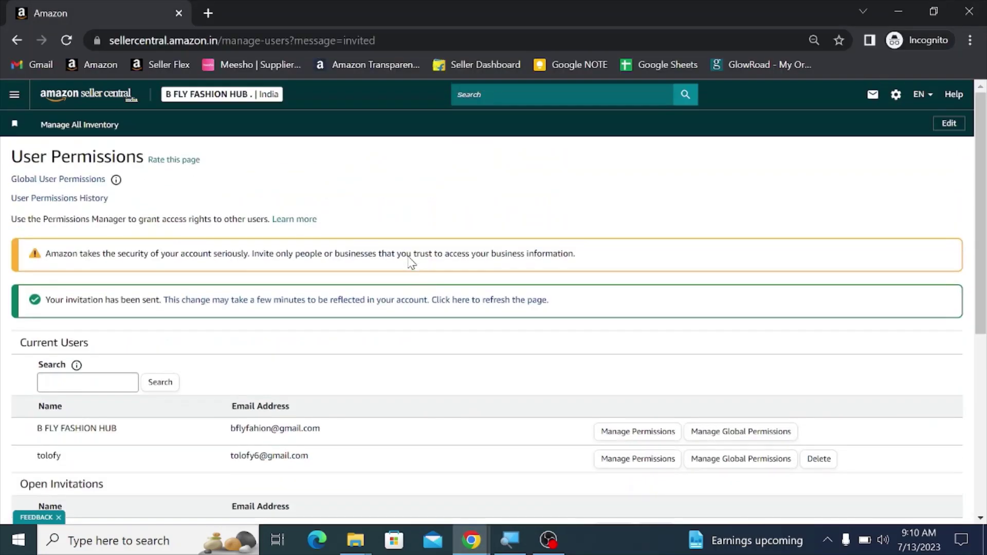
pyautogui.click(93, 95)
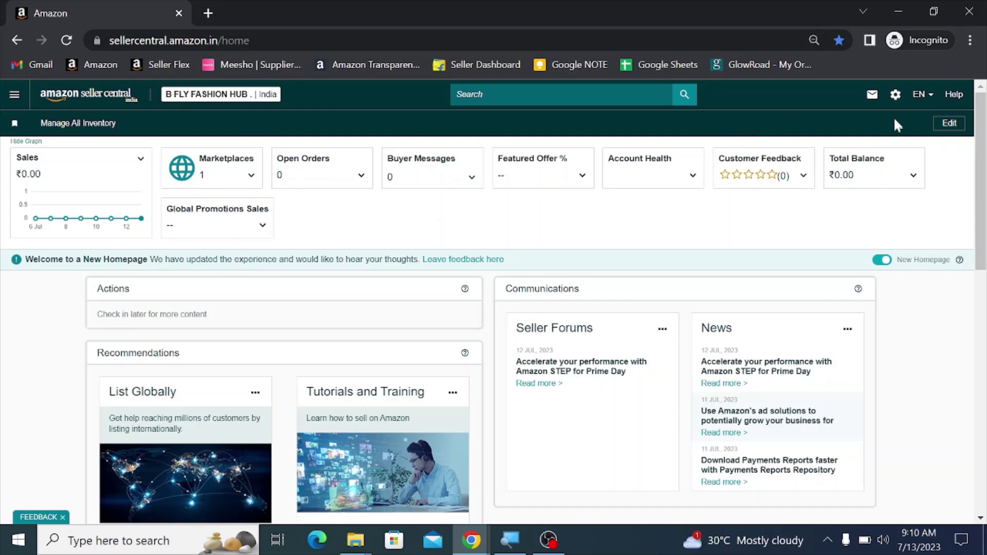
pyautogui.click(895, 95)
pyautogui.click(888, 276)
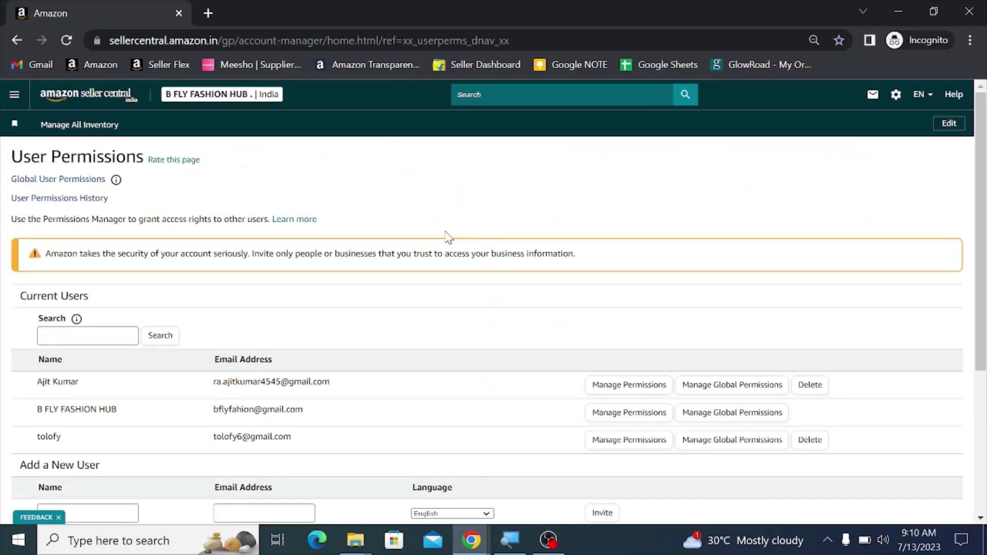
pyautogui.scroll(-2, 447, 242)
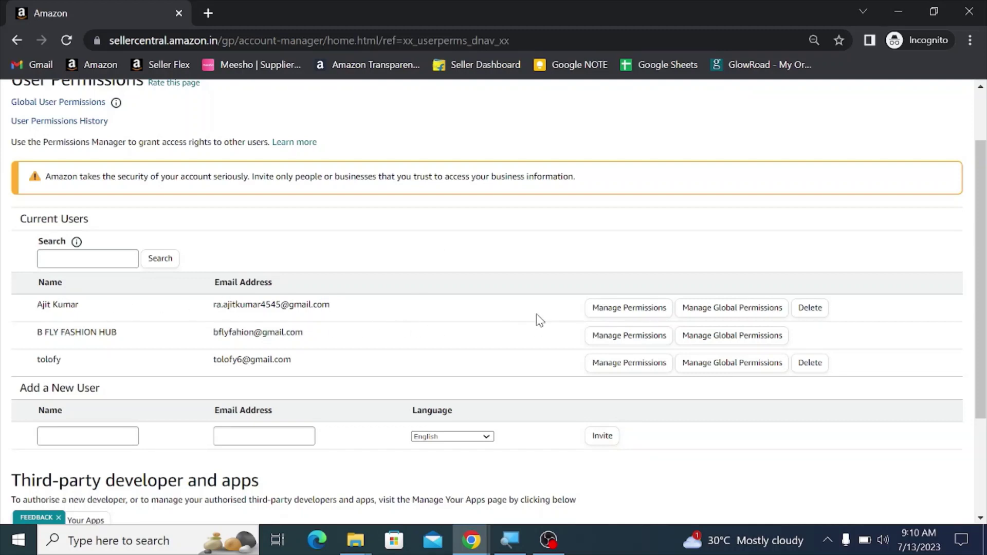
# Step: Open the new user's permissions and give all Advertising features their highest level
pyautogui.click(642, 315)
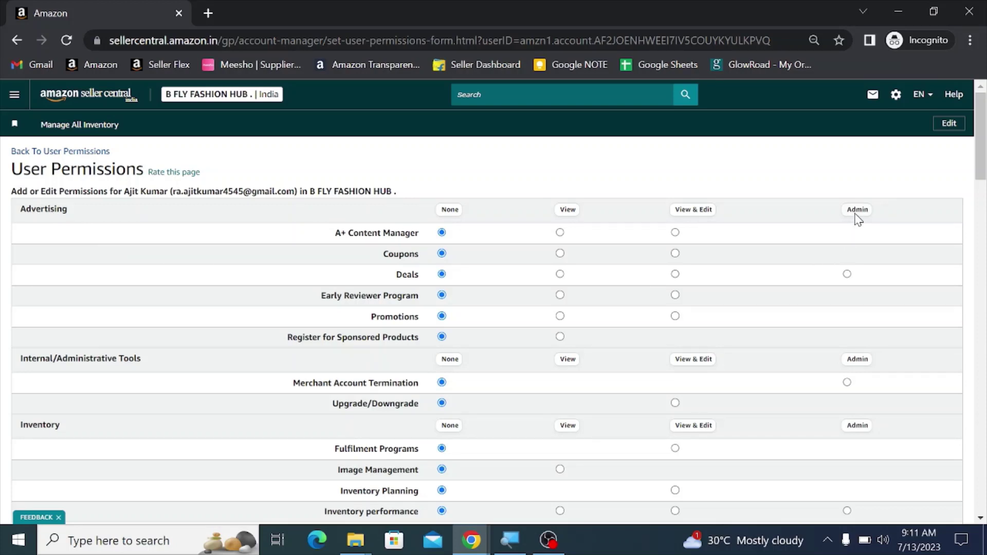
pyautogui.click(566, 213)
pyautogui.click(697, 211)
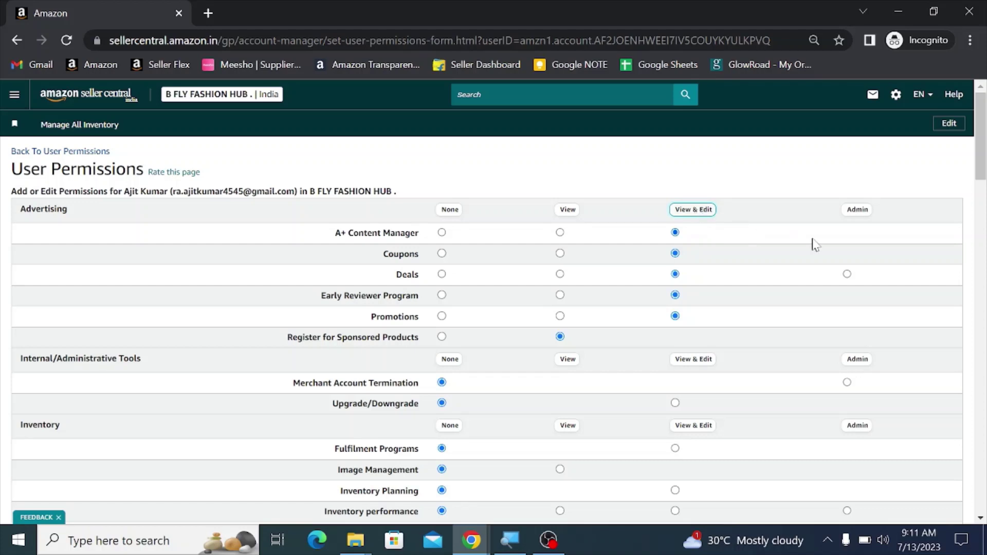
pyautogui.click(858, 211)
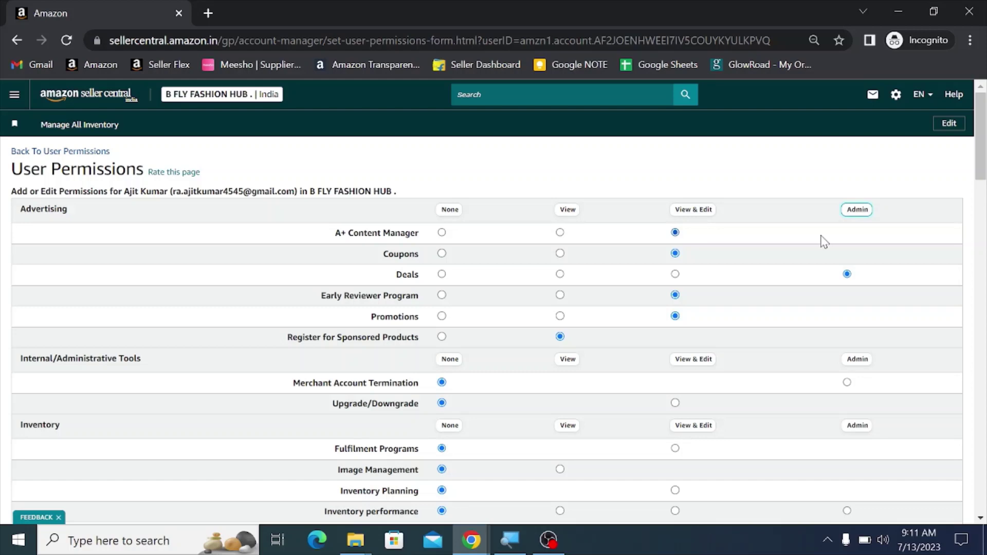
# Step: Raise Internal/Administrative Tools, Inventory, Image Uploading and Orders to their highest permissions
pyautogui.scroll(-5, 744, 265)
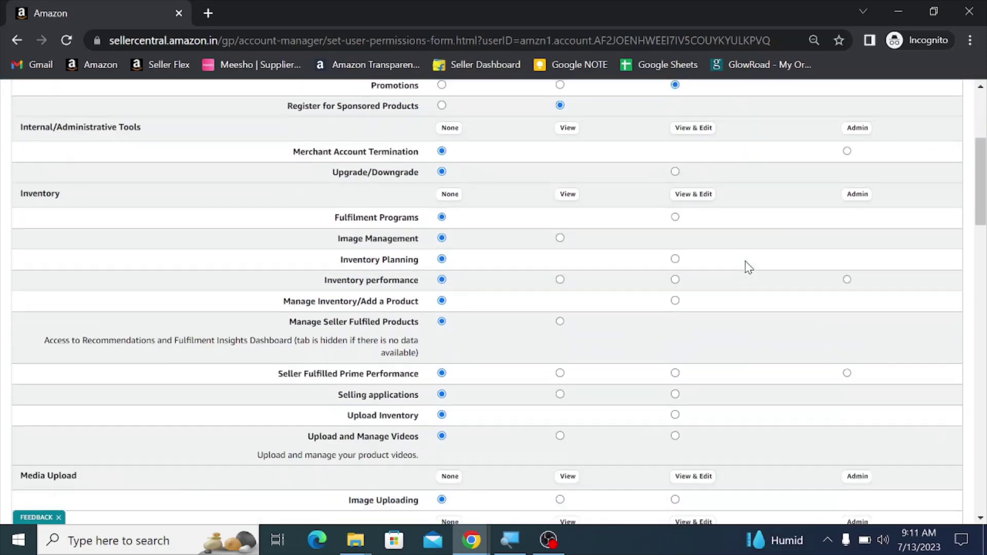
pyautogui.scroll(5, 745, 265)
pyautogui.scroll(-1, 745, 262)
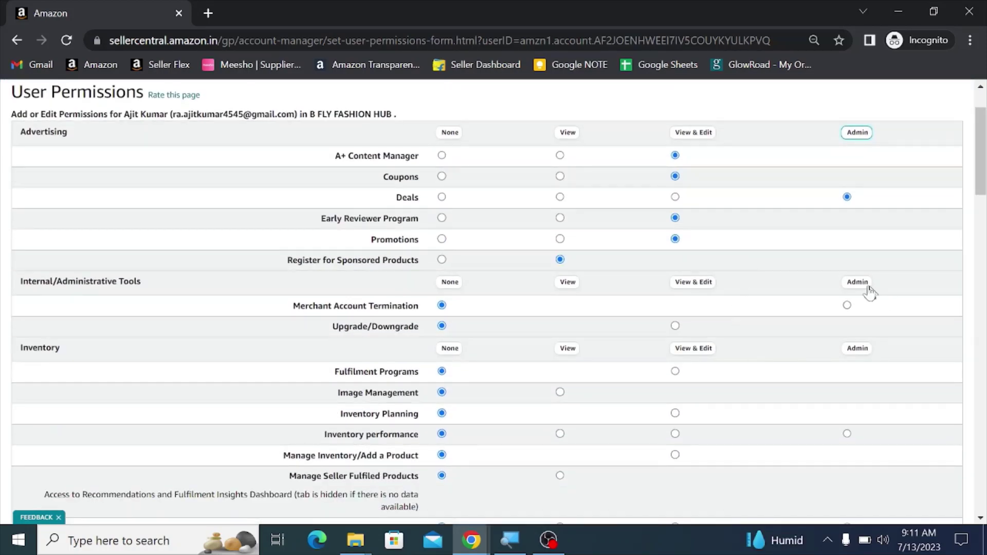
pyautogui.click(858, 282)
pyautogui.click(864, 350)
pyautogui.scroll(-1, 798, 293)
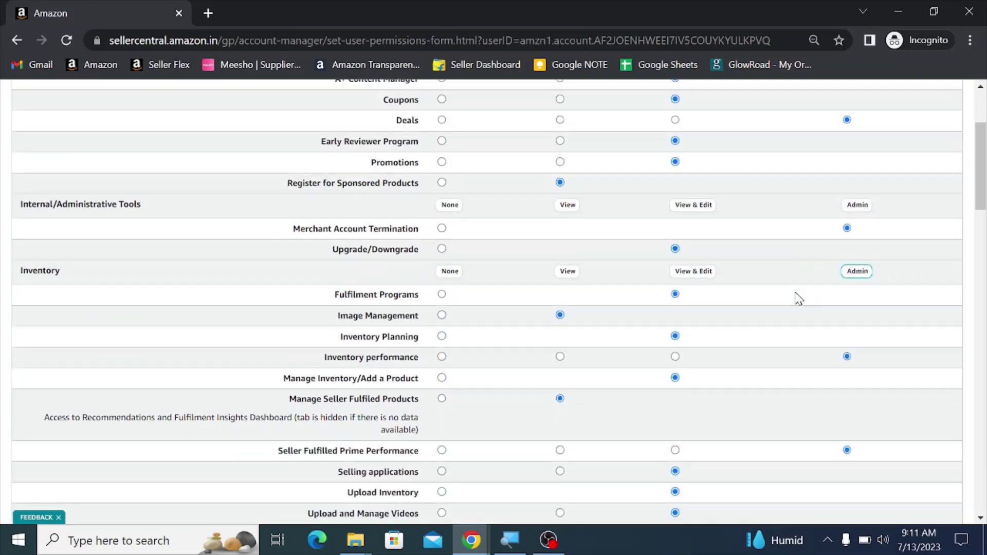
pyautogui.scroll(-3, 82, 291)
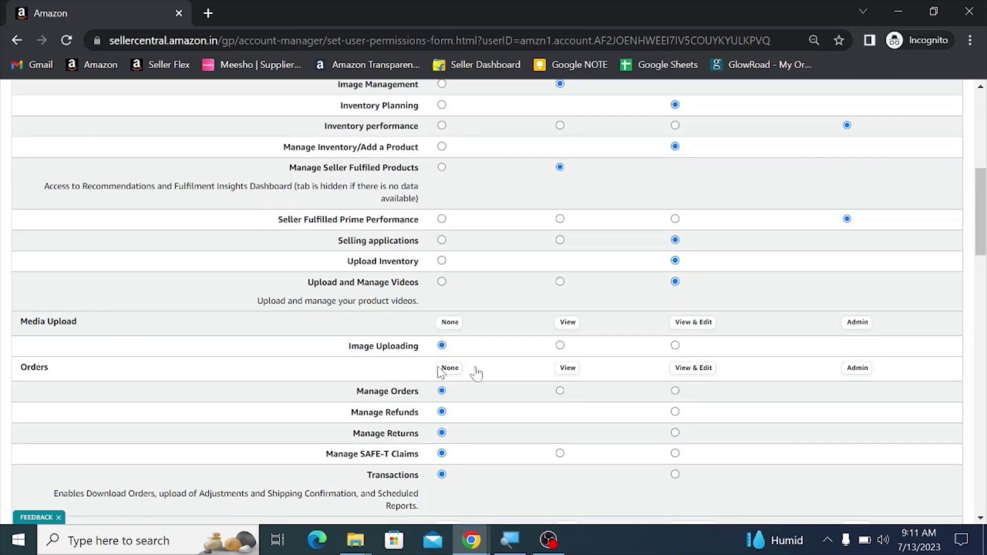
pyautogui.click(858, 323)
pyautogui.click(856, 368)
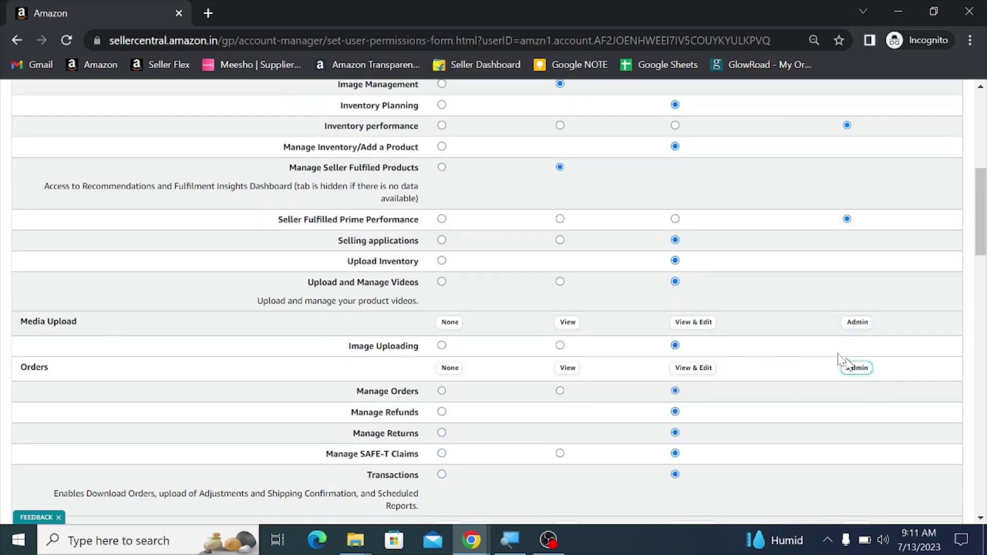
# Step: Set Performance, Pricing, Reports, Services and Settings features to their highest permissions (Services at Admin)
pyautogui.scroll(-4, 689, 266)
pyautogui.click(858, 219)
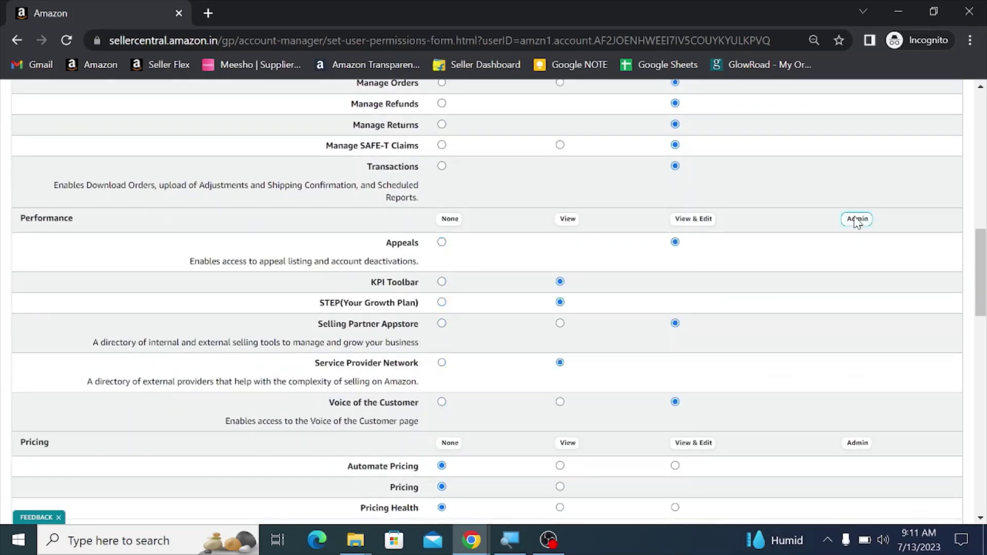
pyautogui.scroll(-3, 752, 282)
pyautogui.click(856, 291)
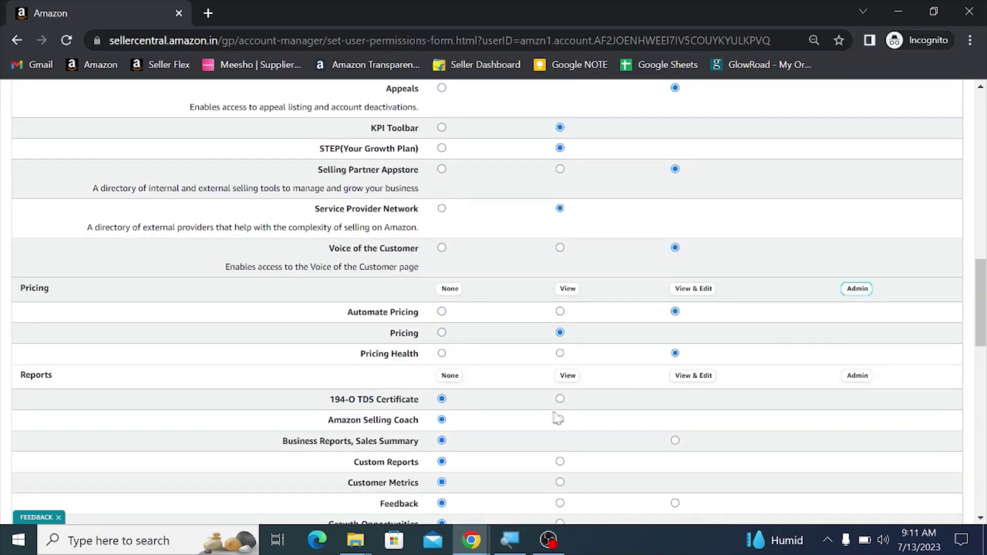
pyautogui.click(865, 377)
pyautogui.scroll(-7, 740, 282)
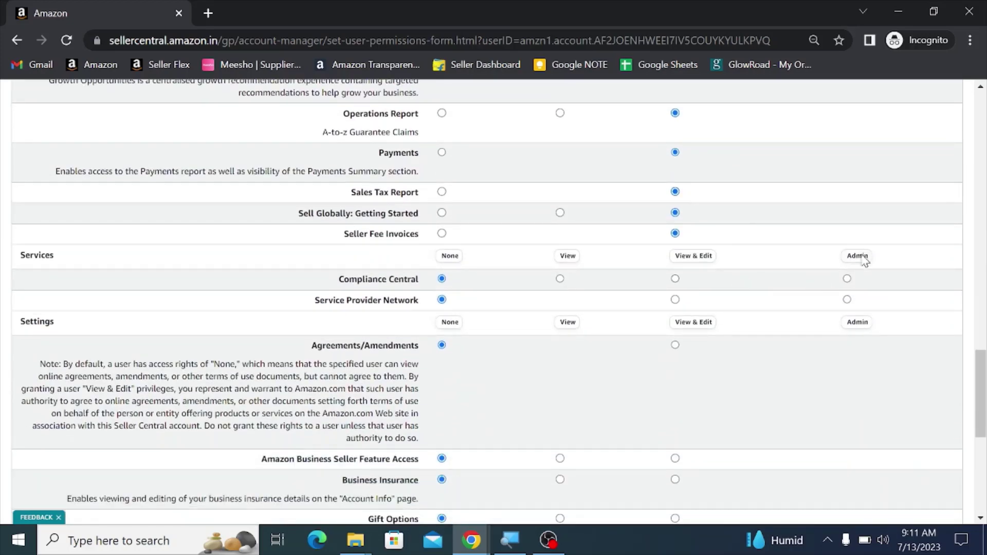
pyautogui.click(863, 257)
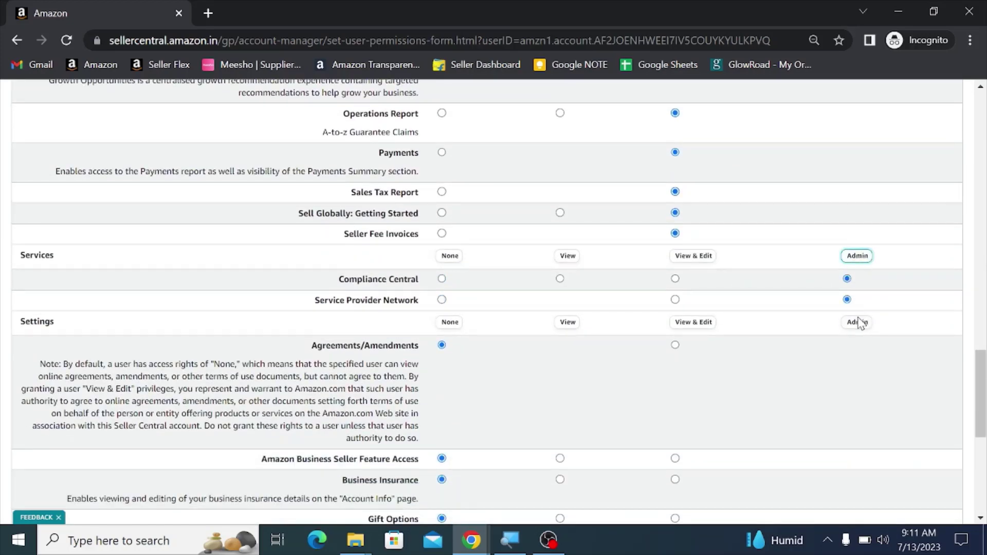
pyautogui.click(859, 321)
# Step: Set Store Design features to View & Edit and review the whole form
pyautogui.scroll(-3, 806, 268)
pyautogui.scroll(-4, 806, 267)
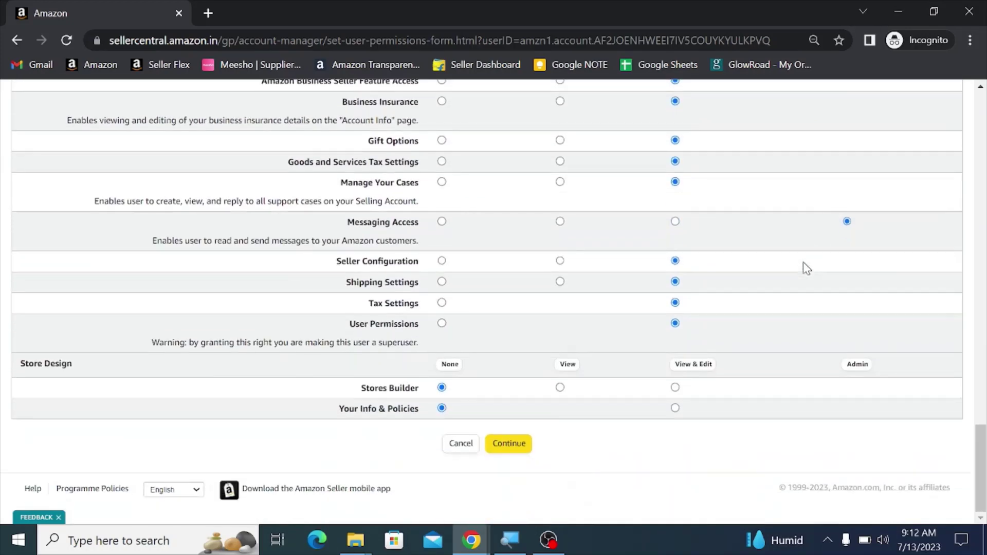
pyautogui.click(867, 366)
pyautogui.scroll(20, 753, 307)
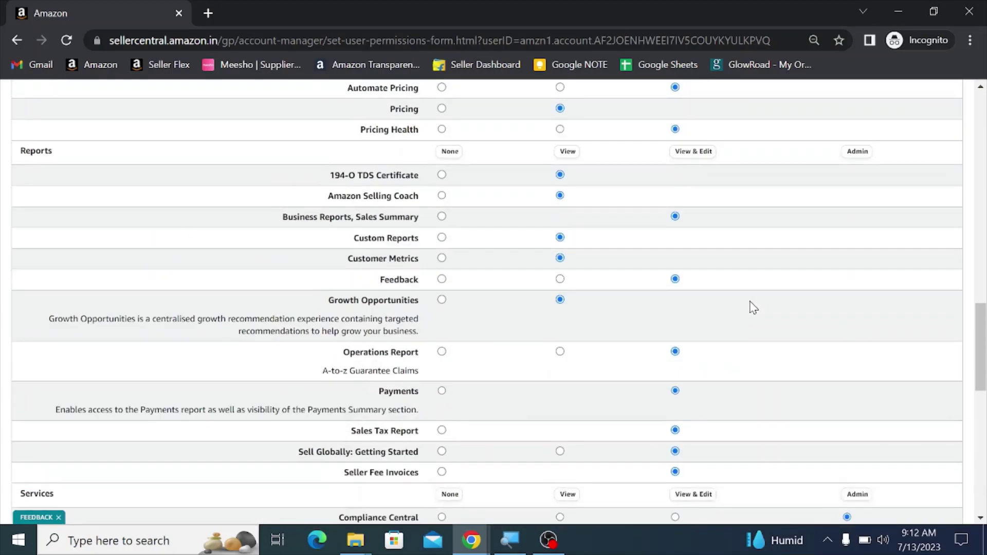
pyautogui.scroll(3, 752, 307)
pyautogui.scroll(-20, 730, 299)
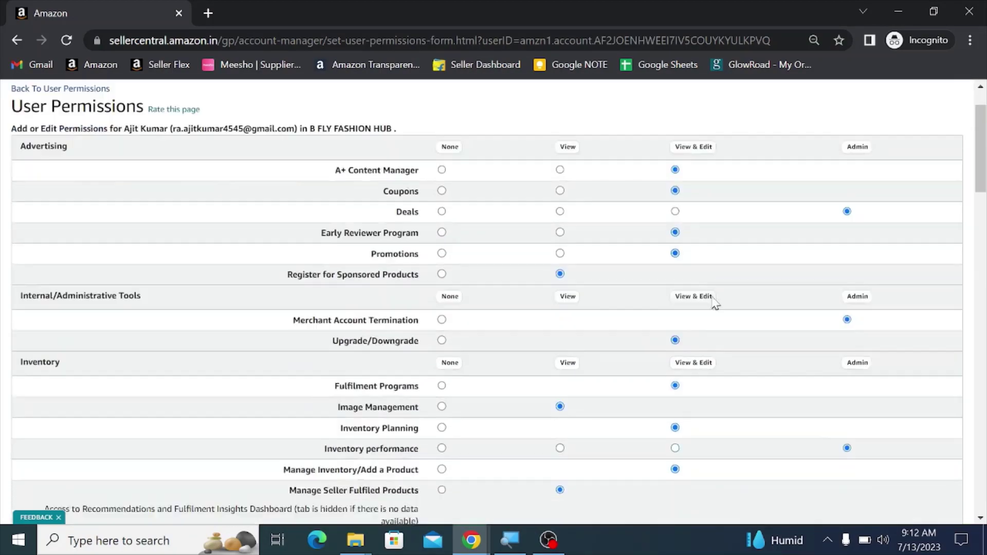
pyautogui.scroll(-5, 711, 289)
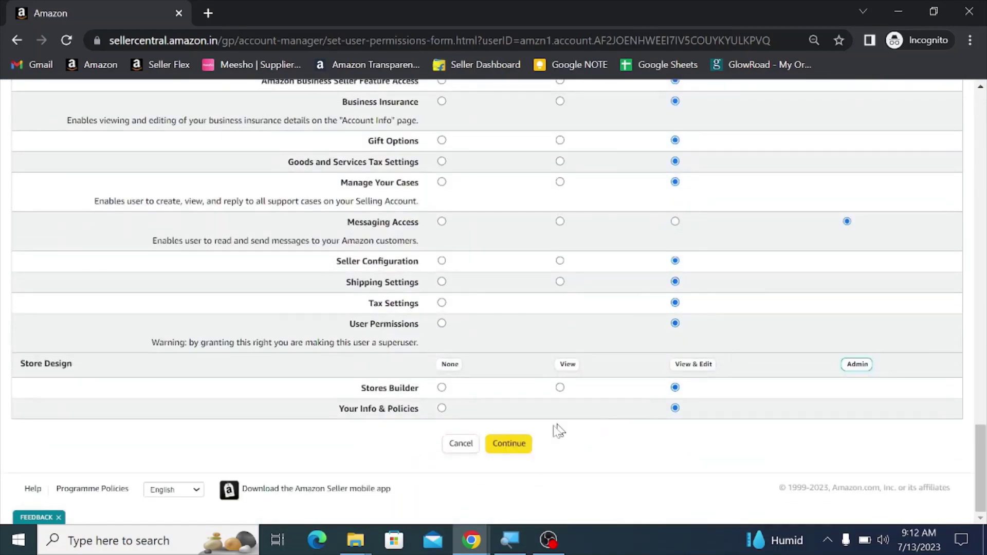
# Step: Save the permission changes and review the highlighted modifications on the confirmation page
pyautogui.click(510, 443)
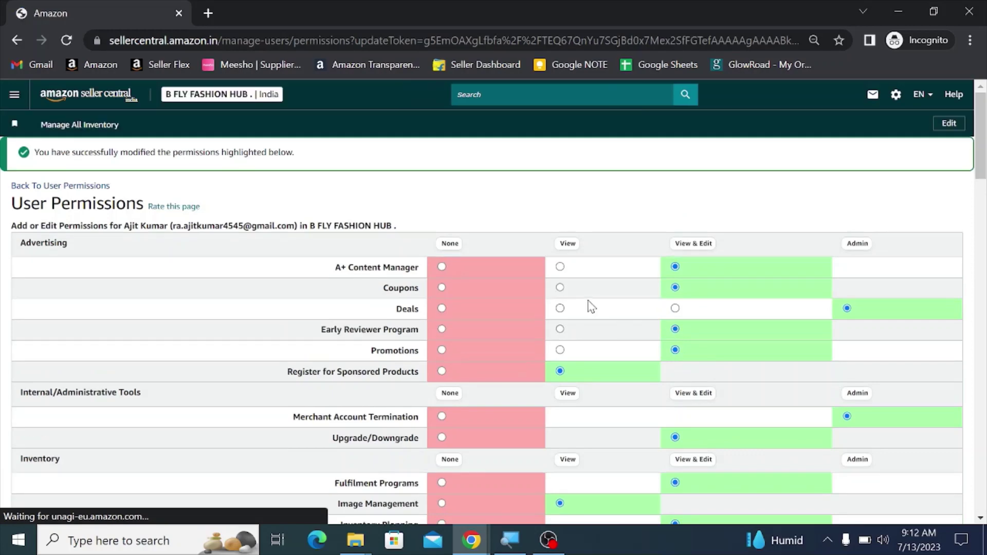
pyautogui.scroll(-2, 566, 298)
pyautogui.scroll(2, 489, 272)
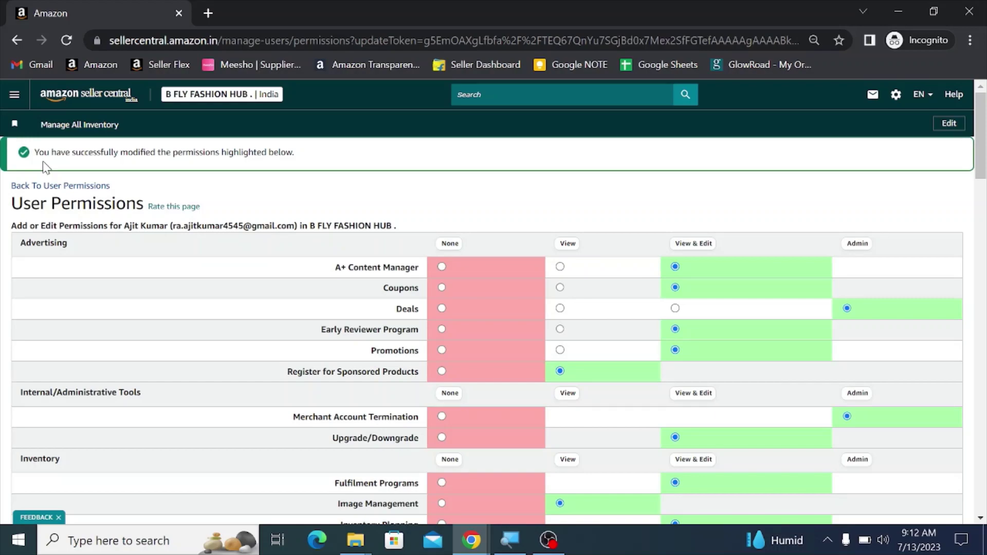
pyautogui.scroll(-20, 581, 246)
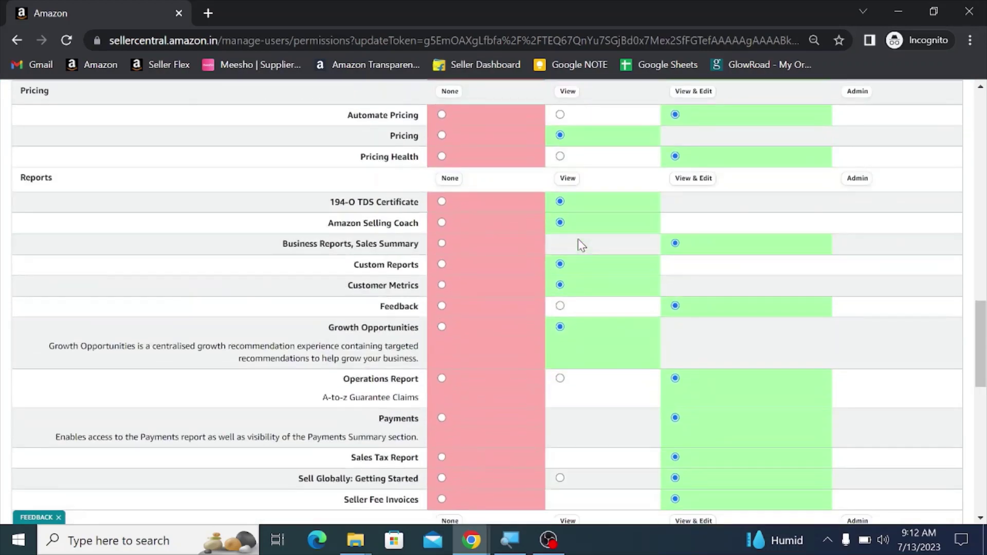
pyautogui.scroll(-15, 579, 241)
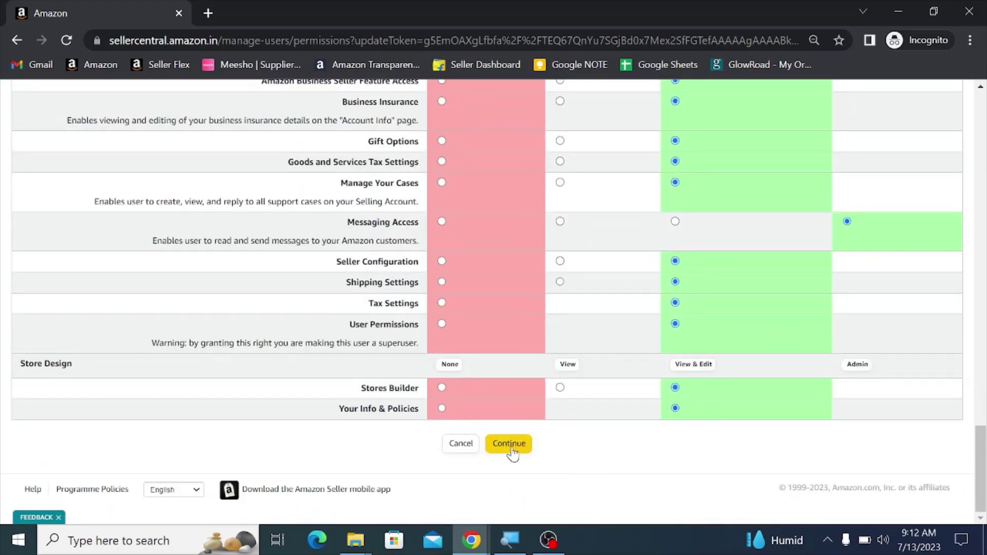
# Step: Confirm the changes, then reload the invitee's home page to see its full content
pyautogui.click(510, 445)
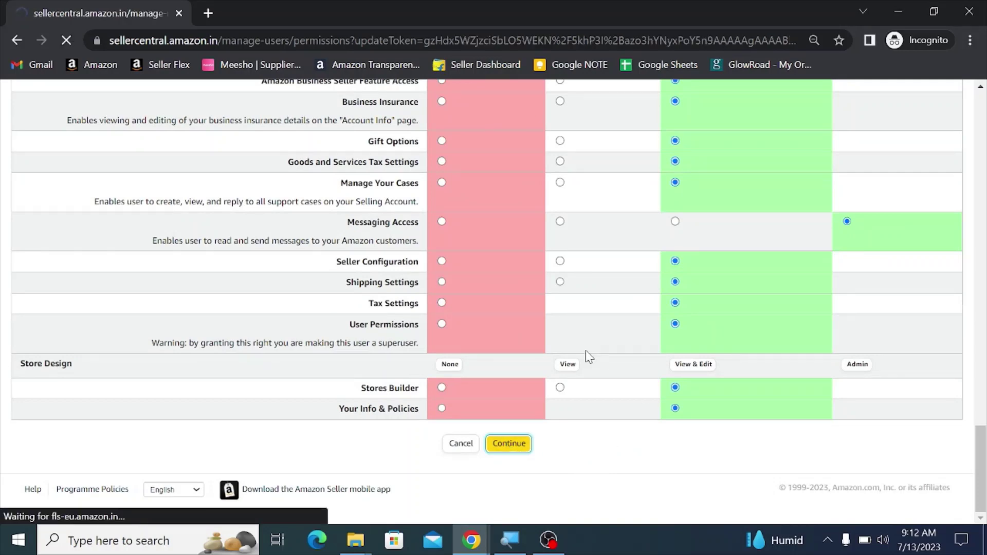
pyautogui.hotkey('alt', 'Tab')
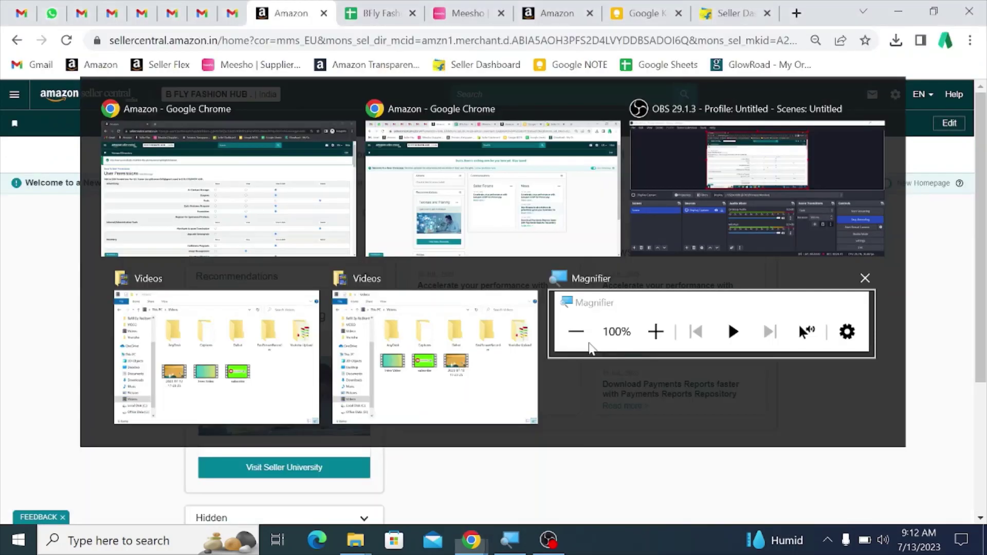
pyautogui.click(65, 39)
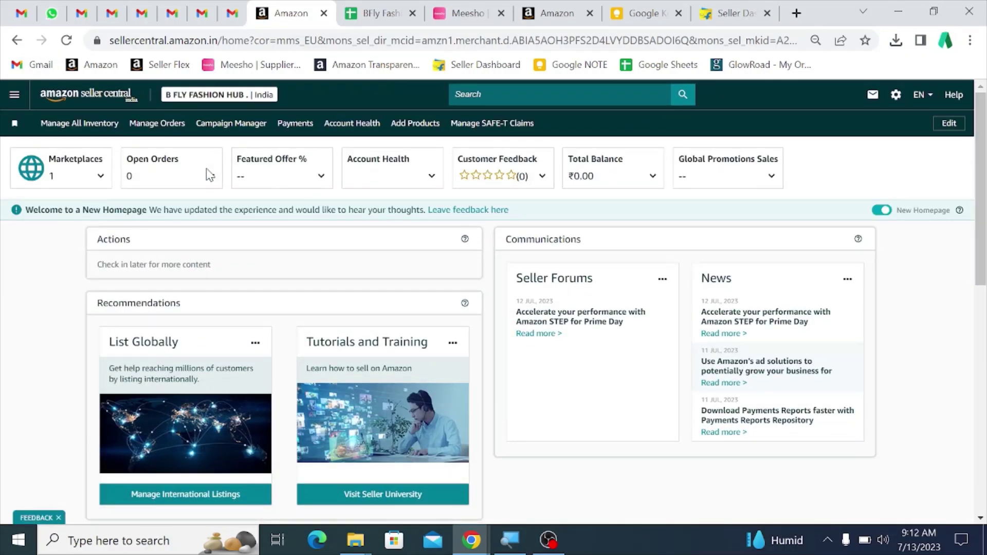
pyautogui.click(15, 94)
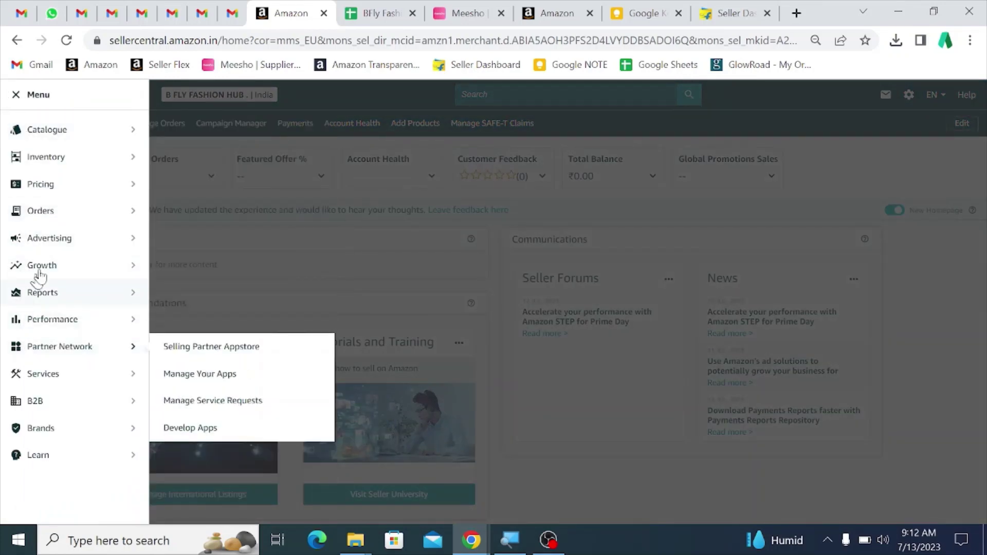
pyautogui.click(258, 232)
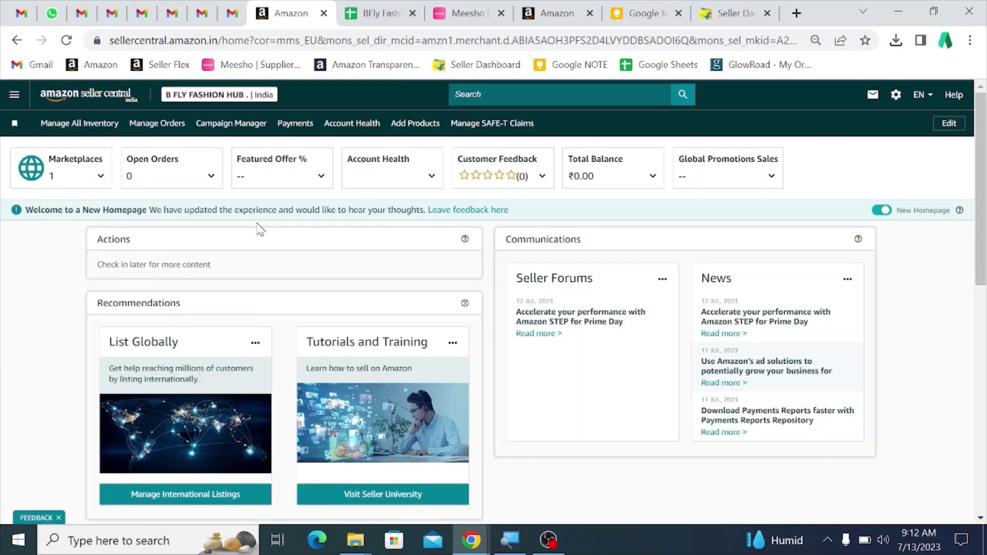